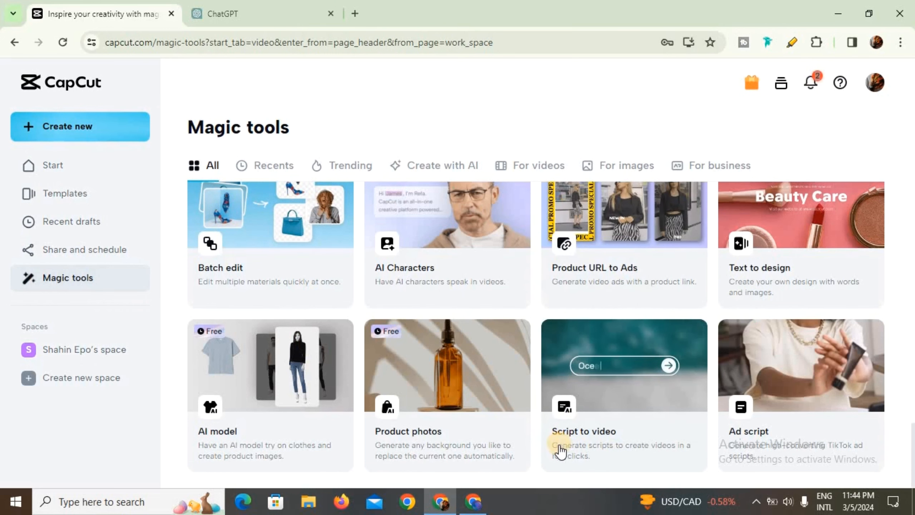
- Open the Script to video tool, and copy the full Roman Empire fun fact from the ChatGPT conversation
{"action": "left_click", "coordinate": [620, 394]}
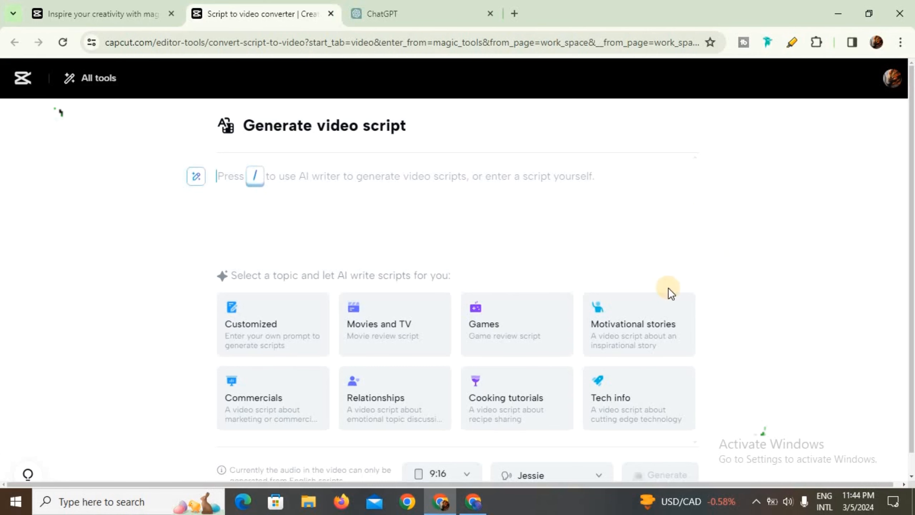
{"action": "left_click", "coordinate": [418, 14]}
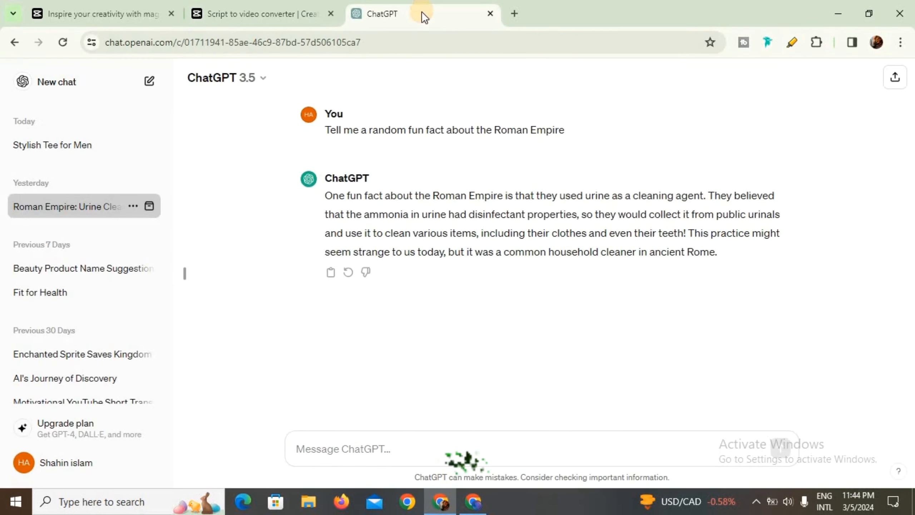
{"action": "left_click_drag", "start_coordinate": [405, 220], "coordinate": [722, 248]}
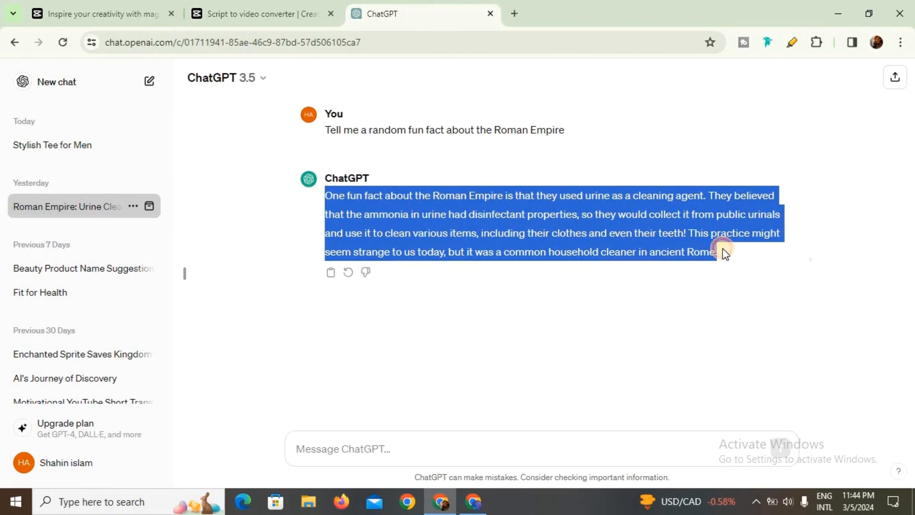
{"action": "right_click", "coordinate": [622, 207]}
{"action": "left_click", "coordinate": [559, 217]}
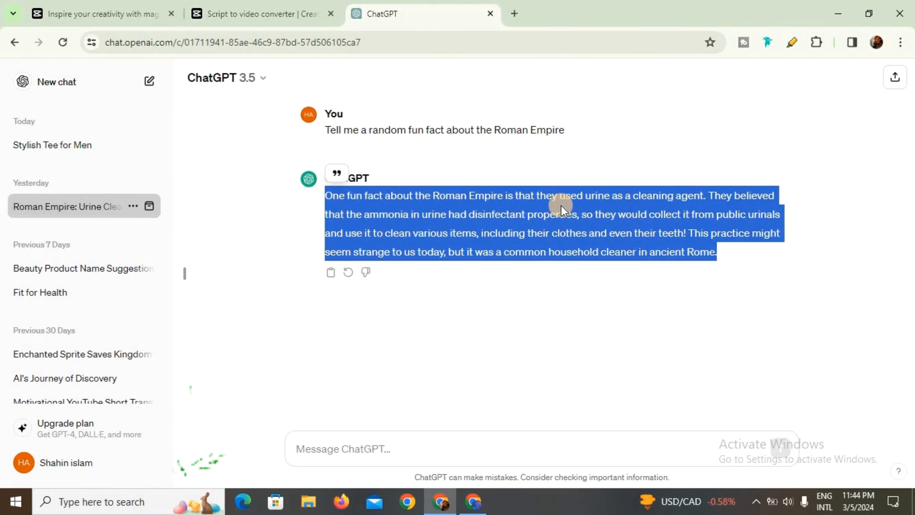
- Return to CapCut's script to video converter and paste the copied Roman Empire text as the video script
{"action": "left_click", "coordinate": [268, 15]}
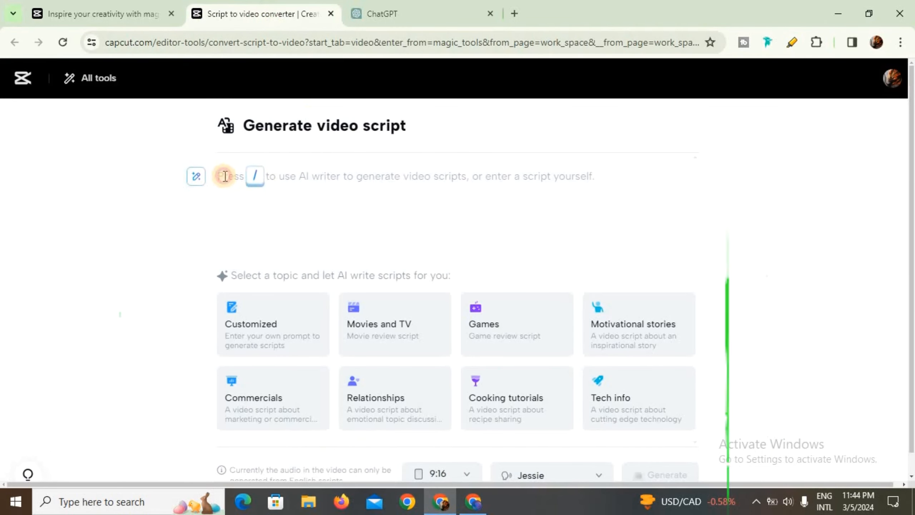
{"action": "right_click", "coordinate": [224, 176]}
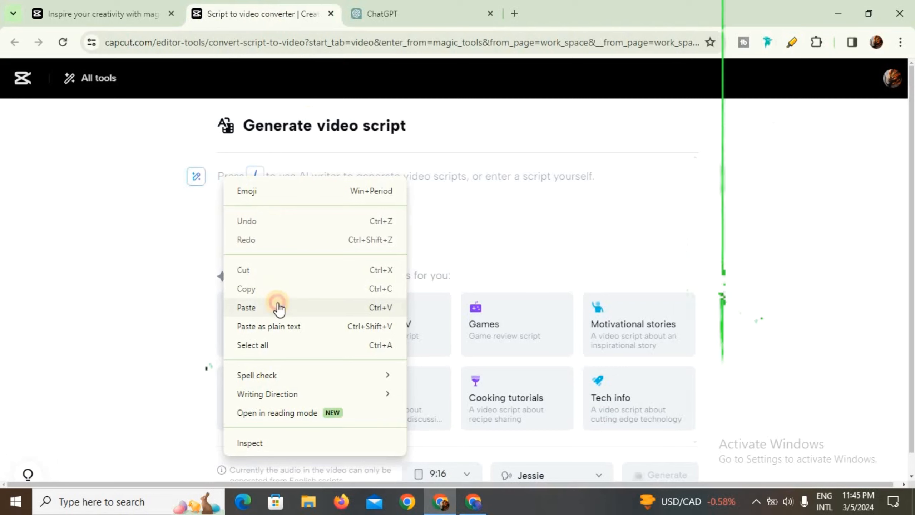
{"action": "left_click", "coordinate": [278, 307]}
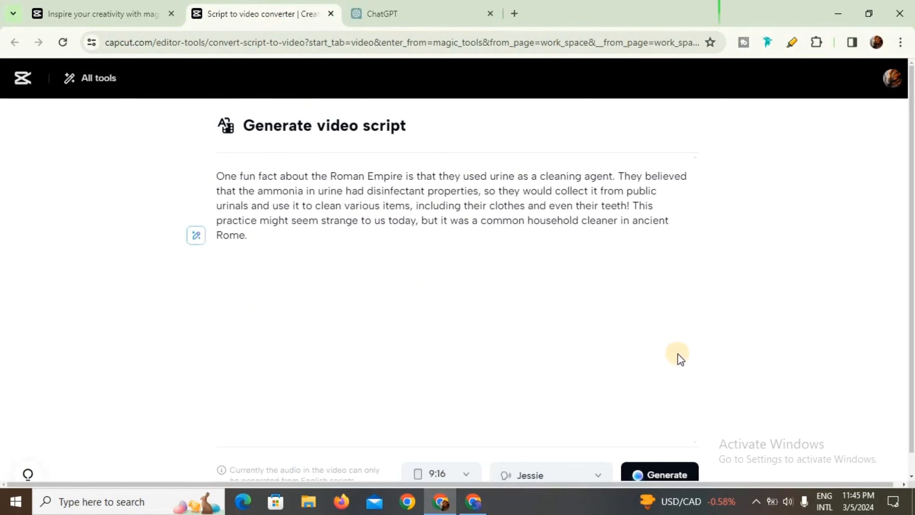
- Set the video's aspect ratio to 16:9 for YouTube and Facebook
{"action": "scroll", "coordinate": [554, 406], "scroll_direction": "down", "scroll_amount": 1}
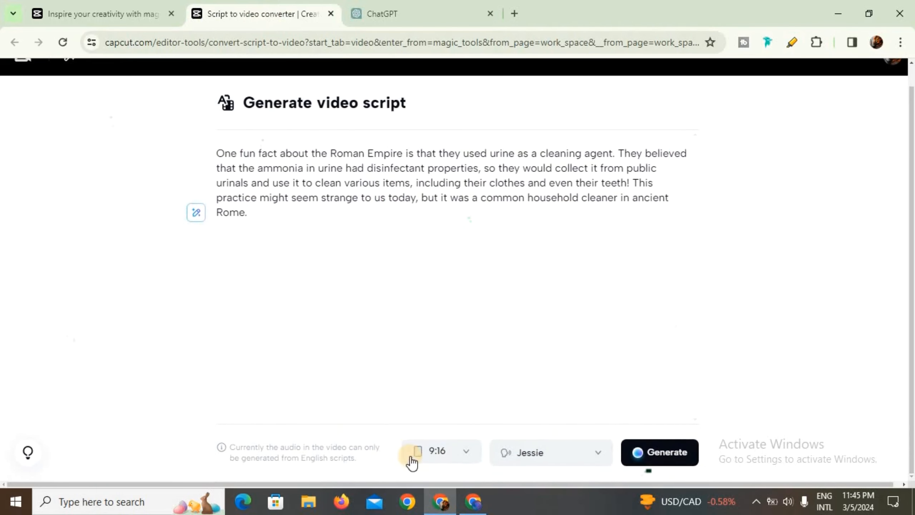
{"action": "left_click", "coordinate": [465, 455]}
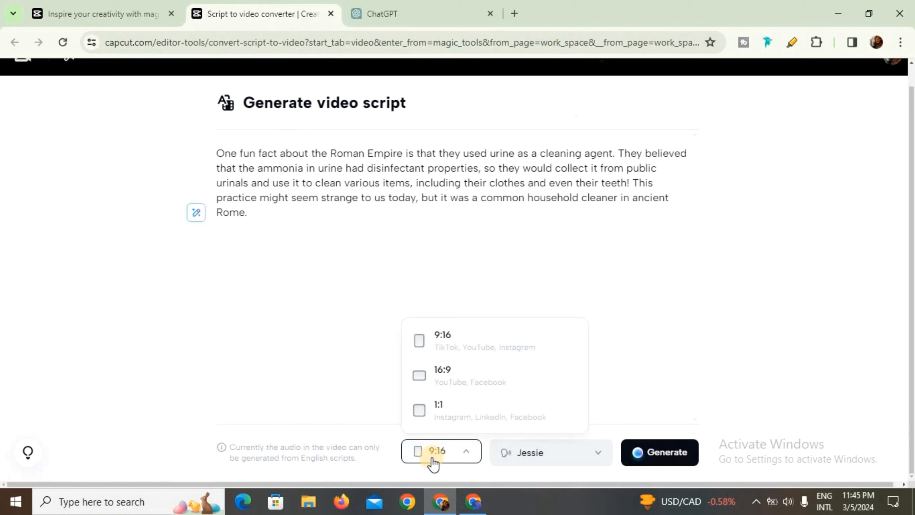
{"action": "left_click", "coordinate": [475, 301]}
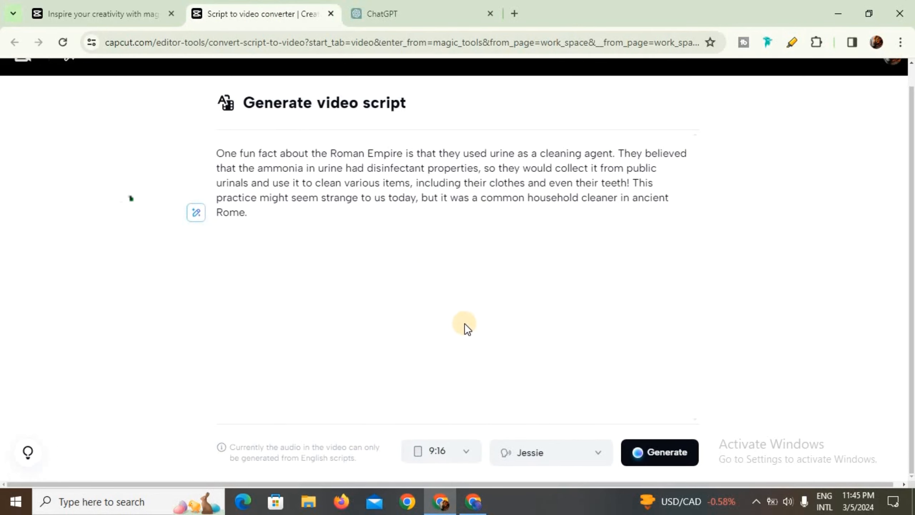
{"action": "left_click", "coordinate": [466, 460]}
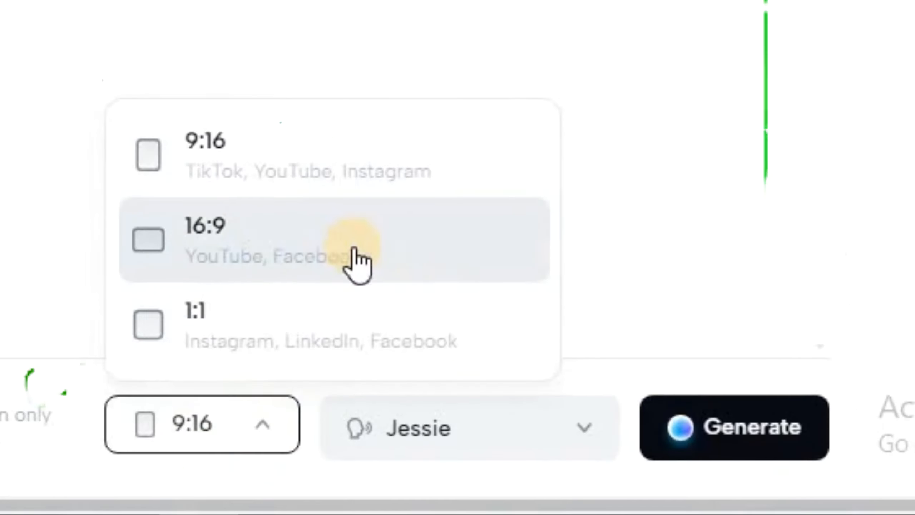
{"action": "left_click", "coordinate": [573, 260]}
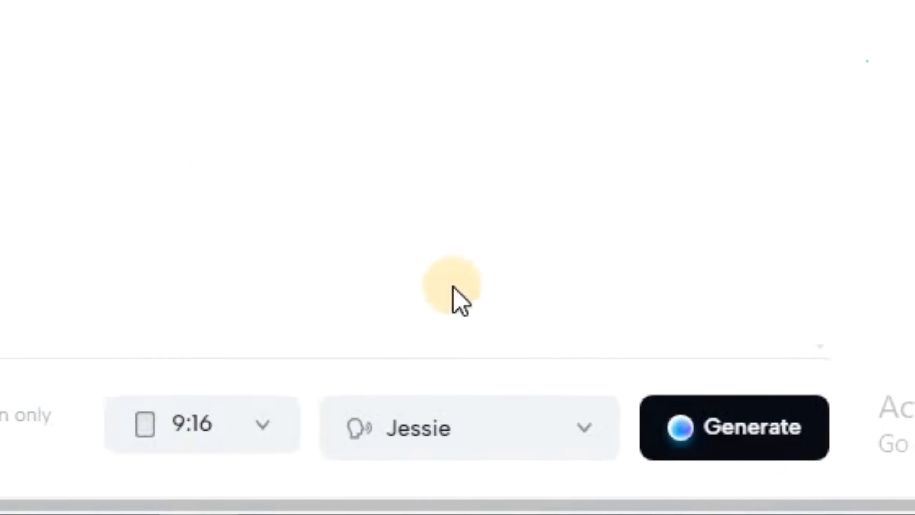
{"action": "left_click", "coordinate": [250, 431]}
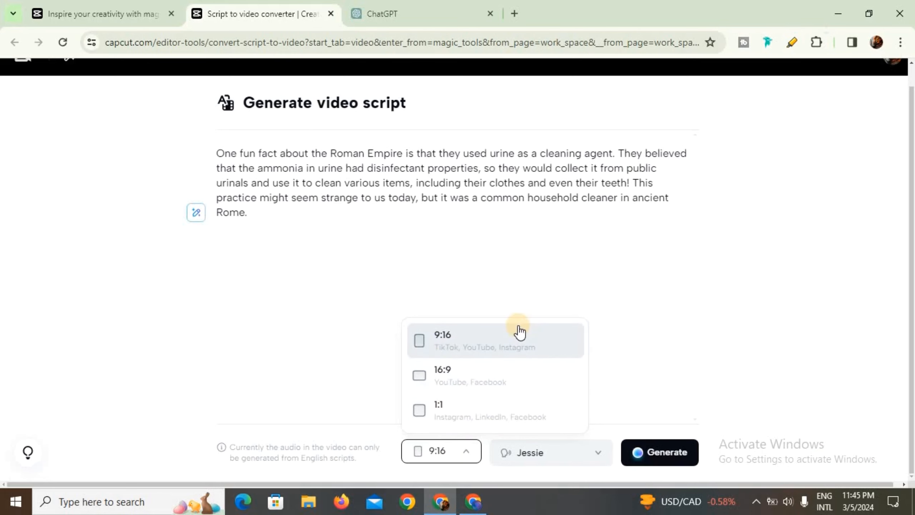
{"action": "left_click", "coordinate": [479, 381]}
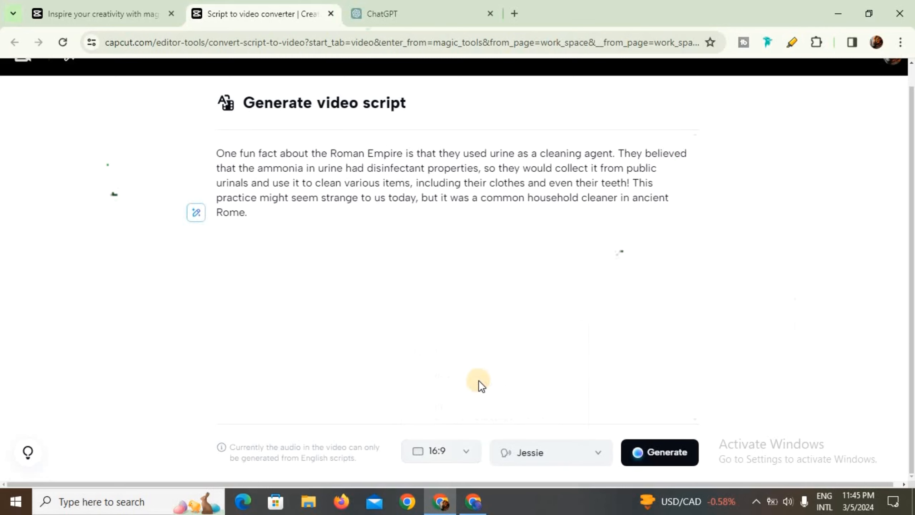
- Browse the available narration voices, including the male and female ones, and choose the female voice Jessie
{"action": "left_click", "coordinate": [519, 462]}
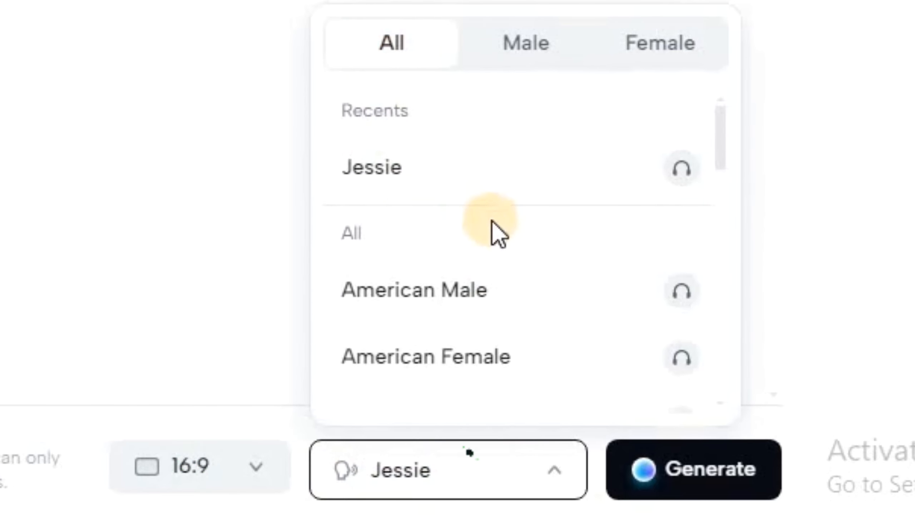
{"action": "scroll", "coordinate": [490, 234], "scroll_direction": "down", "scroll_amount": 10}
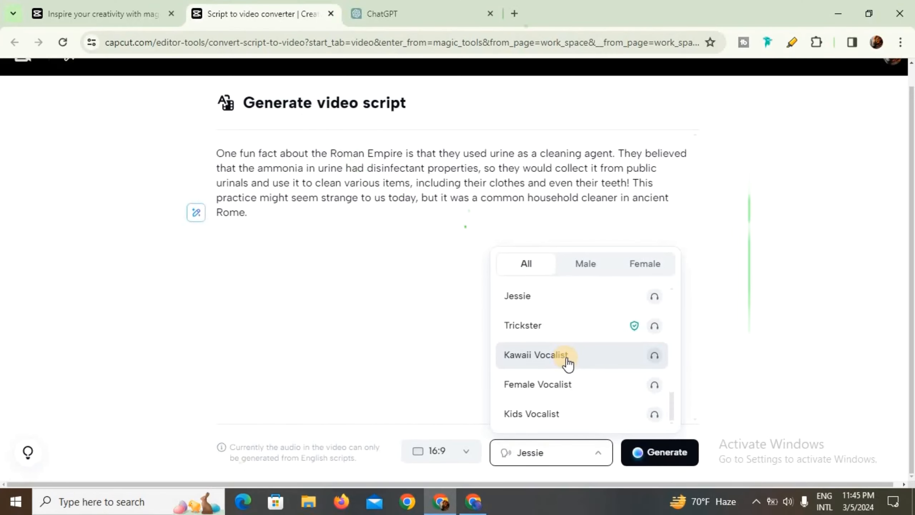
{"action": "scroll", "coordinate": [584, 364], "scroll_direction": "up", "scroll_amount": 10}
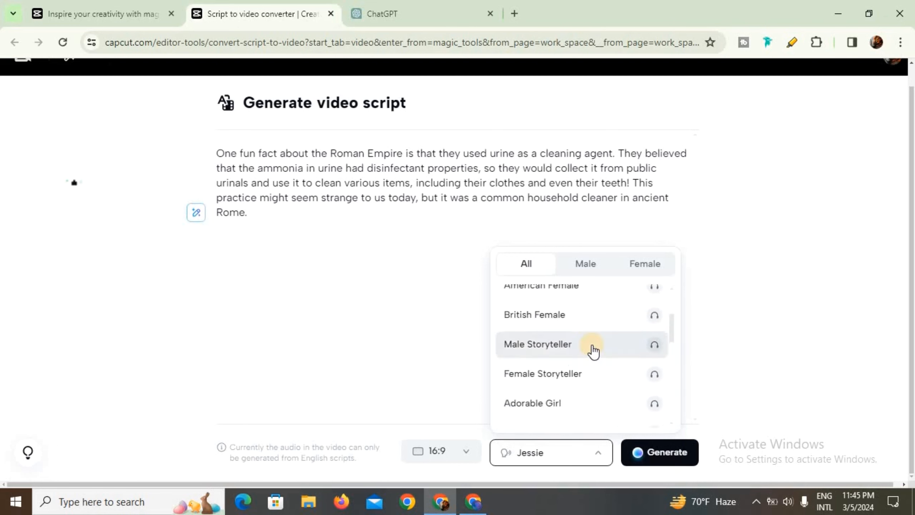
{"action": "scroll", "coordinate": [593, 350], "scroll_direction": "down", "scroll_amount": 10}
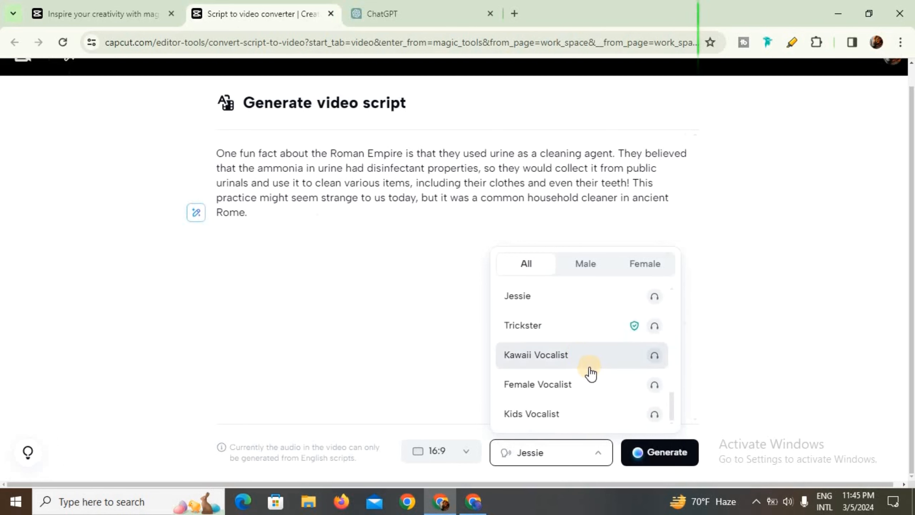
{"action": "scroll", "coordinate": [588, 374], "scroll_direction": "up", "scroll_amount": 8}
{"action": "left_click", "coordinate": [584, 272]}
{"action": "scroll", "coordinate": [574, 337], "scroll_direction": "down", "scroll_amount": 3}
{"action": "left_click", "coordinate": [646, 268]}
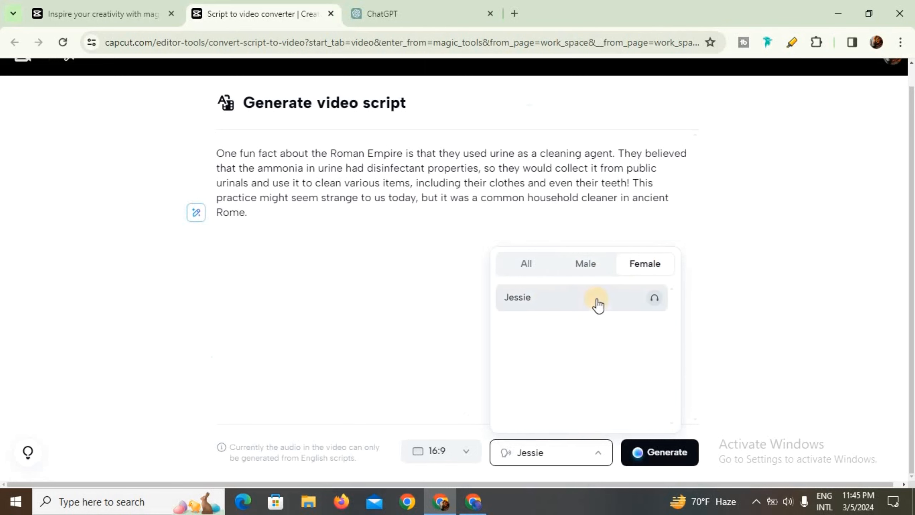
{"action": "left_click", "coordinate": [573, 303]}
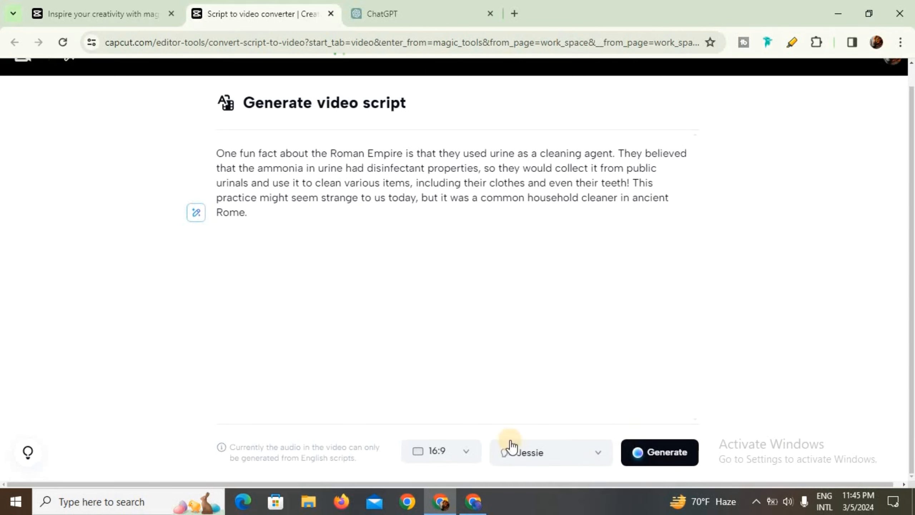
- Generate the video from the script with Smart generation, and preview about the first eight seconds of the result
{"action": "left_click", "coordinate": [669, 455]}
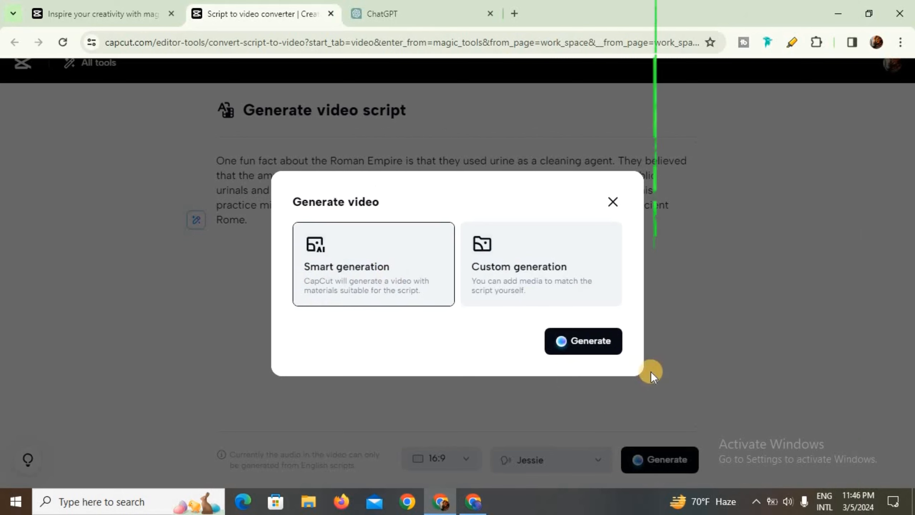
{"action": "left_click", "coordinate": [588, 341]}
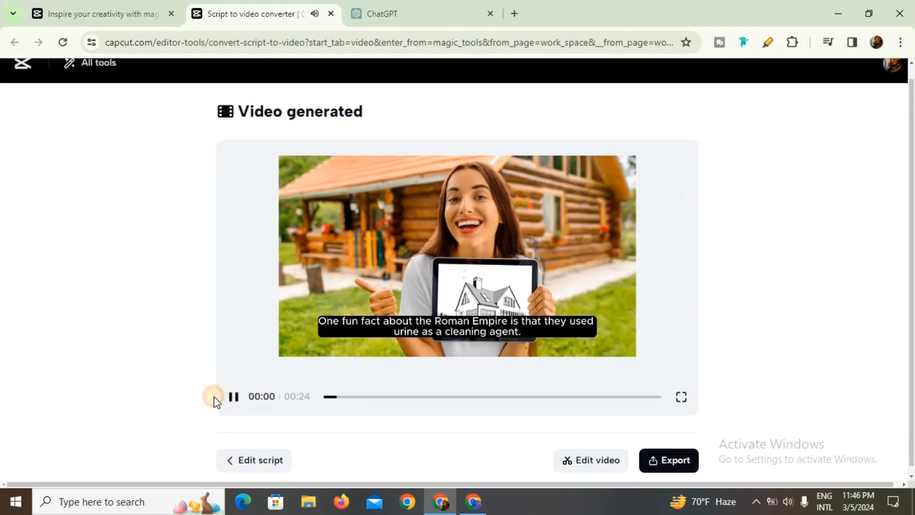
{"action": "left_click", "coordinate": [233, 396]}
{"action": "left_click", "coordinate": [493, 244]}
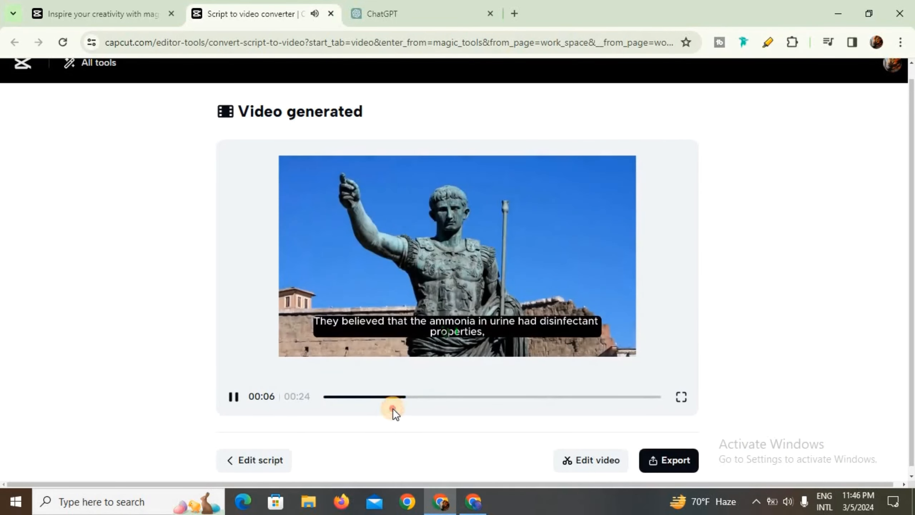
{"action": "left_click", "coordinate": [231, 398]}
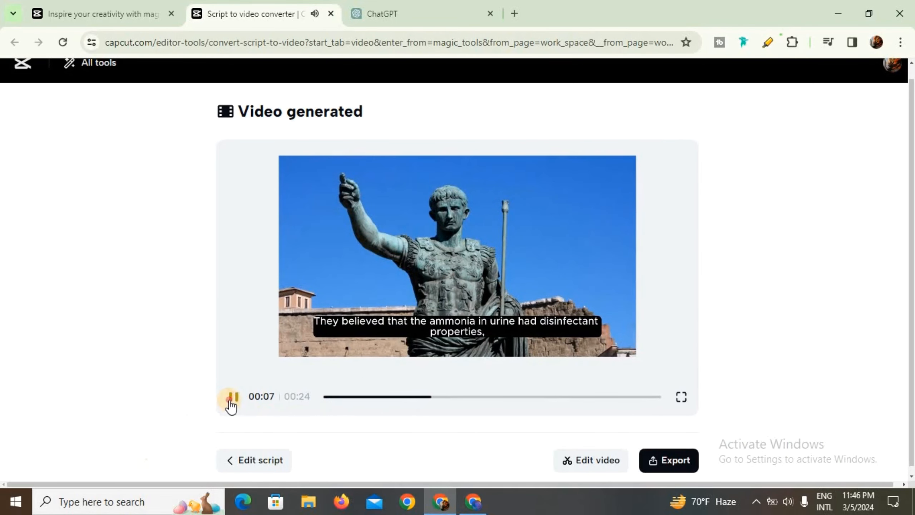
{"action": "left_click", "coordinate": [232, 398]}
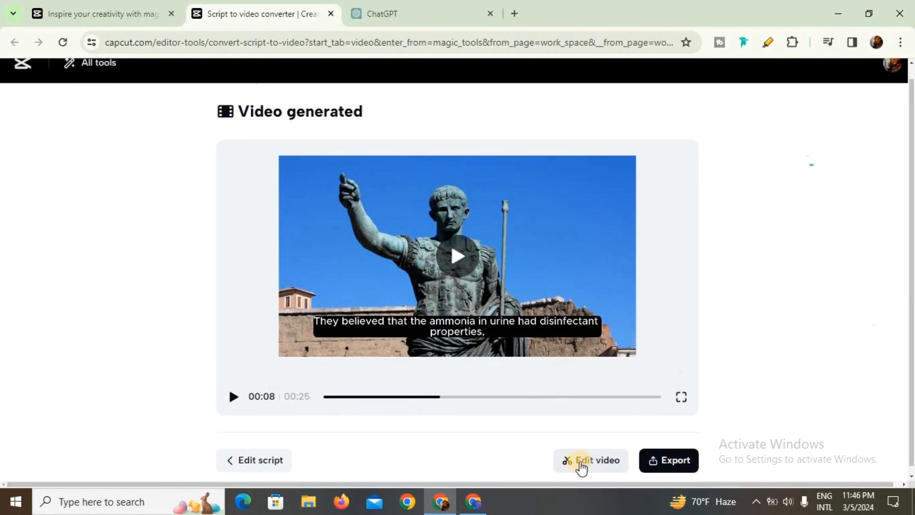
- Open the generated video for editing and go through the introductory tips on editing the script and replacing clips
{"action": "left_click", "coordinate": [589, 461]}
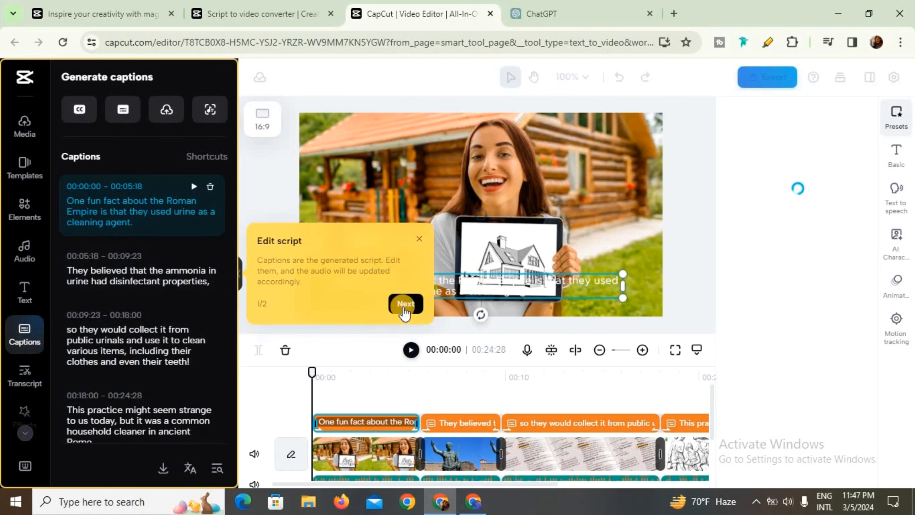
{"action": "left_click", "coordinate": [406, 304]}
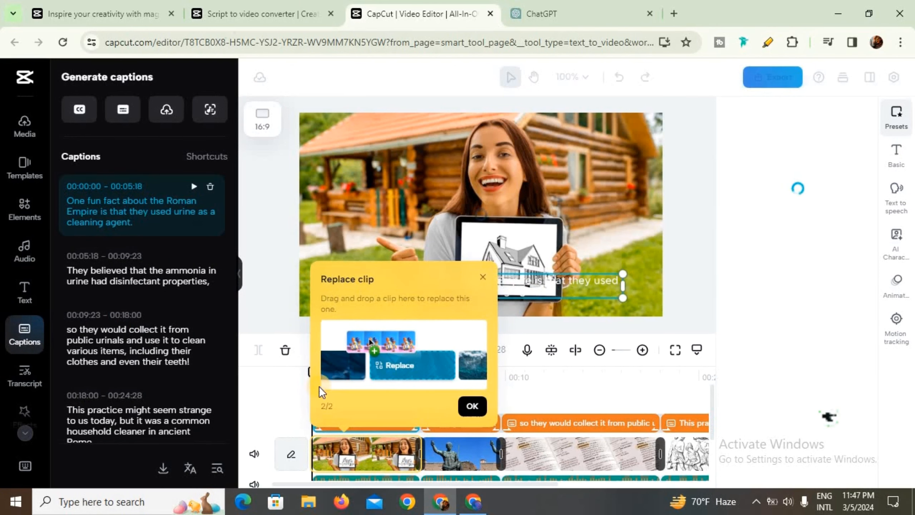
{"action": "left_click", "coordinate": [479, 406]}
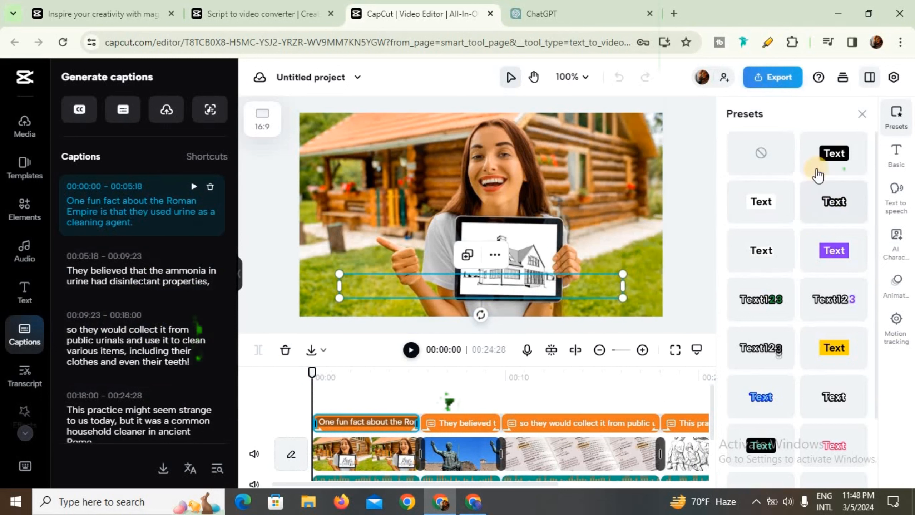
- Apply the preset with white text on a black background to the first caption and show it in the preview
{"action": "left_click", "coordinate": [840, 155]}
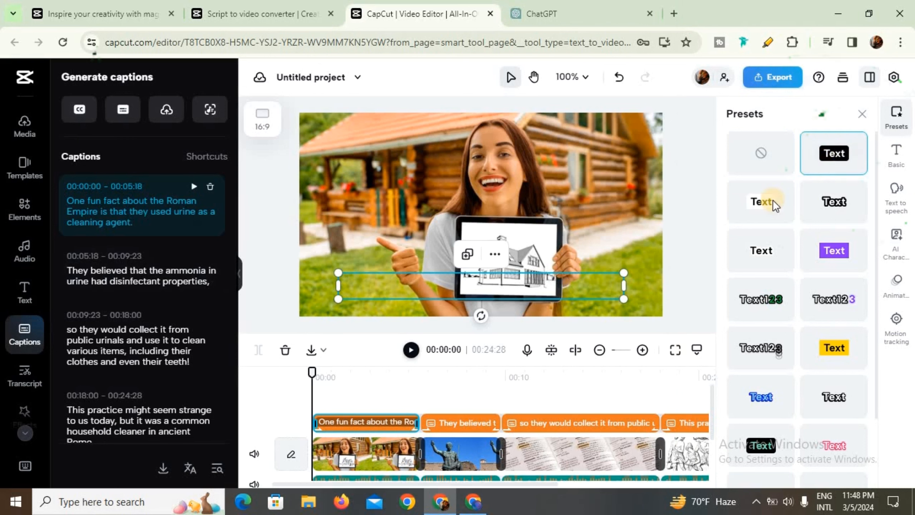
{"action": "left_click", "coordinate": [115, 220]}
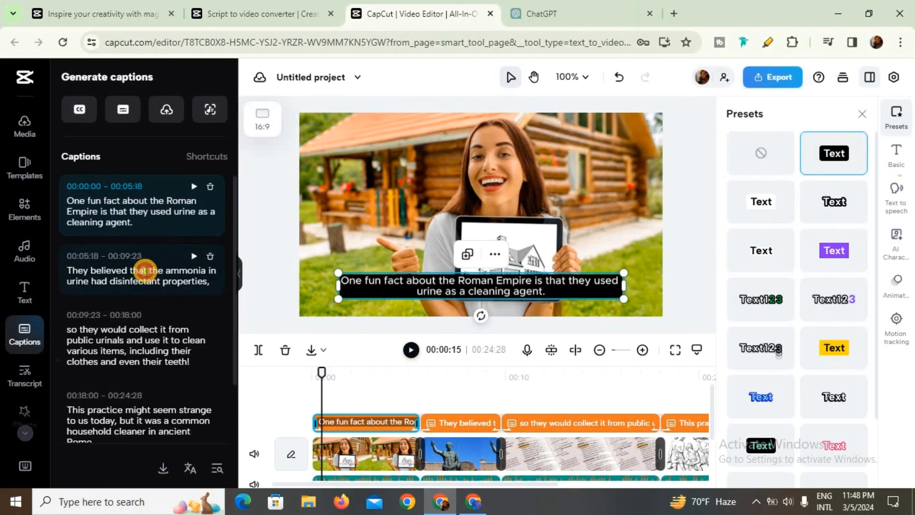
- Review the second and last captions together with their matching clips in the preview
{"action": "left_click", "coordinate": [145, 269]}
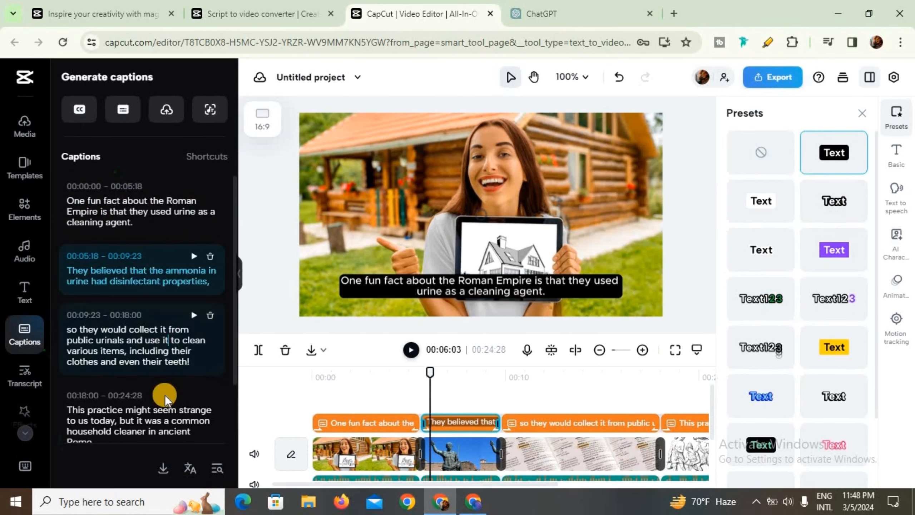
{"action": "left_click", "coordinate": [168, 410]}
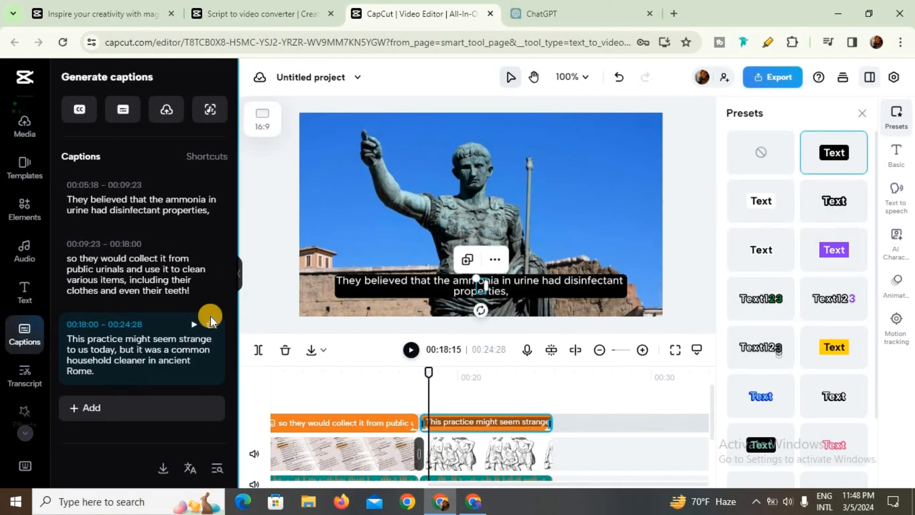
{"action": "scroll", "coordinate": [196, 326], "scroll_direction": "up", "scroll_amount": 2}
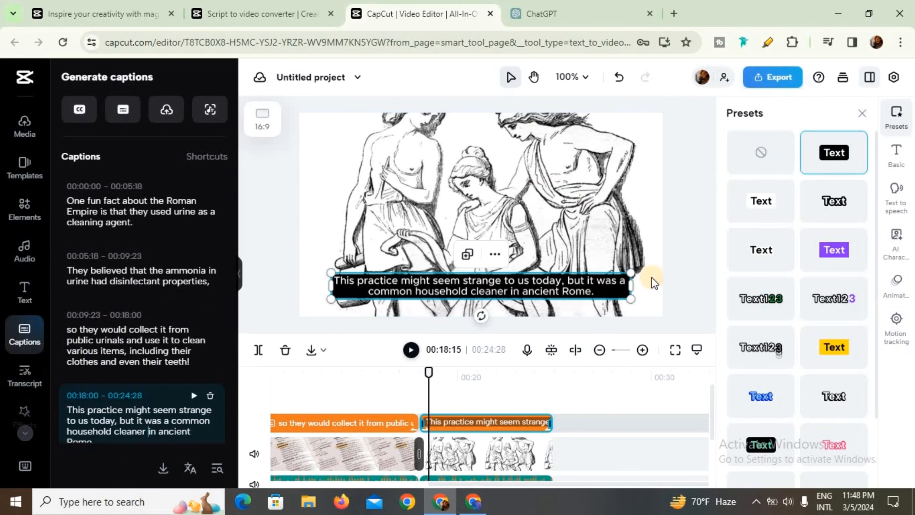
{"action": "scroll", "coordinate": [457, 303], "scroll_direction": "up", "scroll_amount": 3}
{"action": "scroll", "coordinate": [577, 225], "scroll_direction": "down", "scroll_amount": 1}
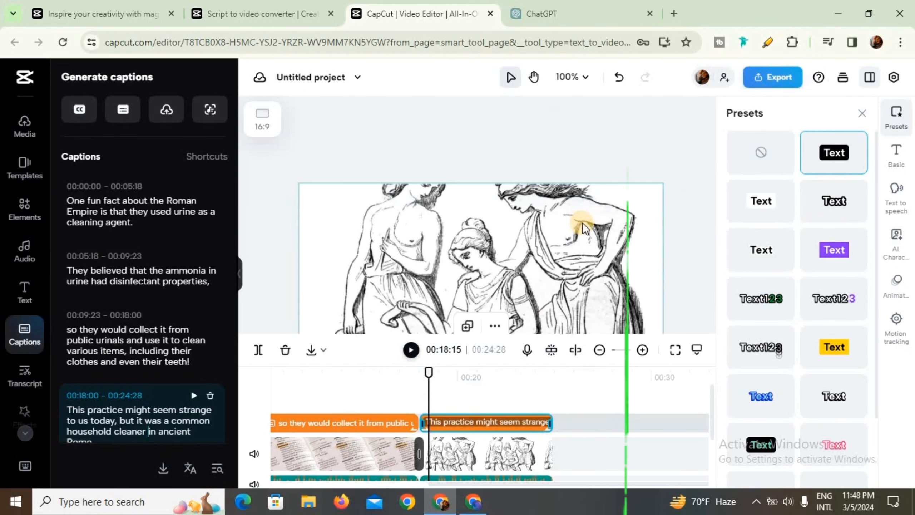
{"action": "scroll", "coordinate": [584, 227], "scroll_direction": "down", "scroll_amount": 2}
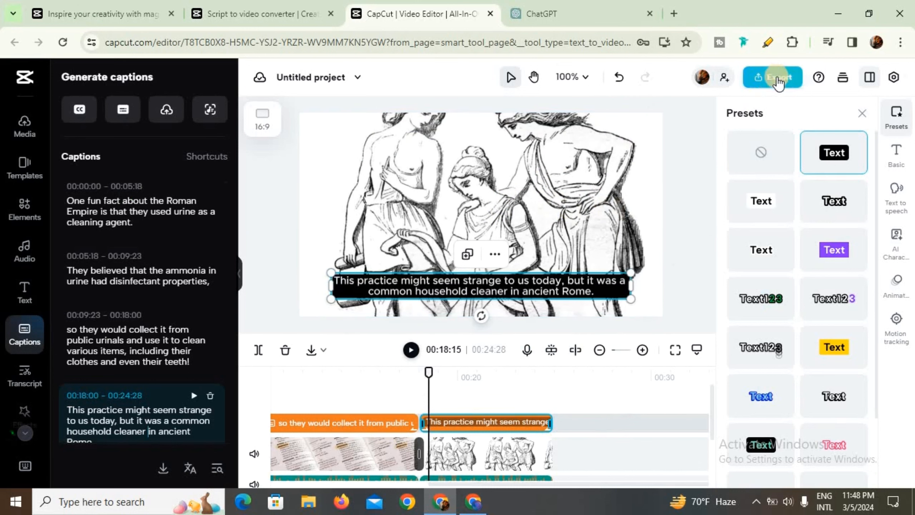
- Open the export settings for downloading the video and shorten its name to "Untitled pro"
{"action": "left_click", "coordinate": [778, 78]}
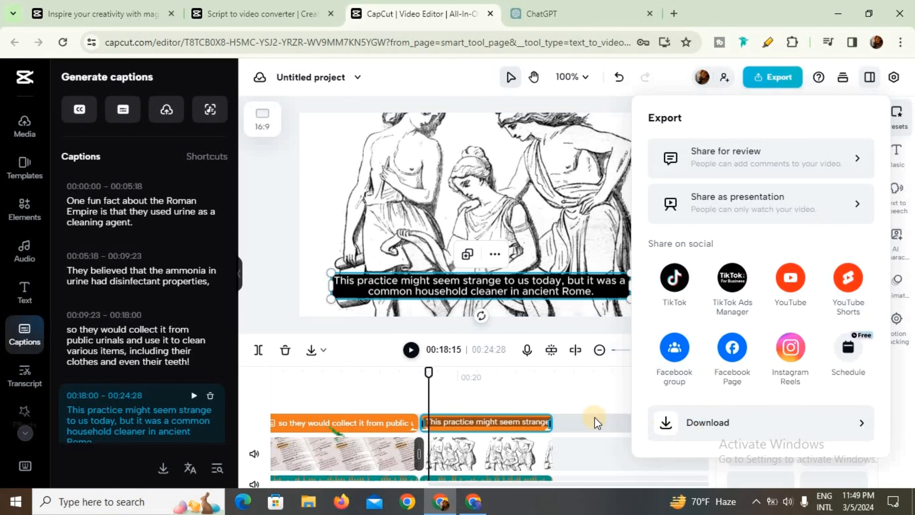
{"action": "left_click", "coordinate": [697, 417]}
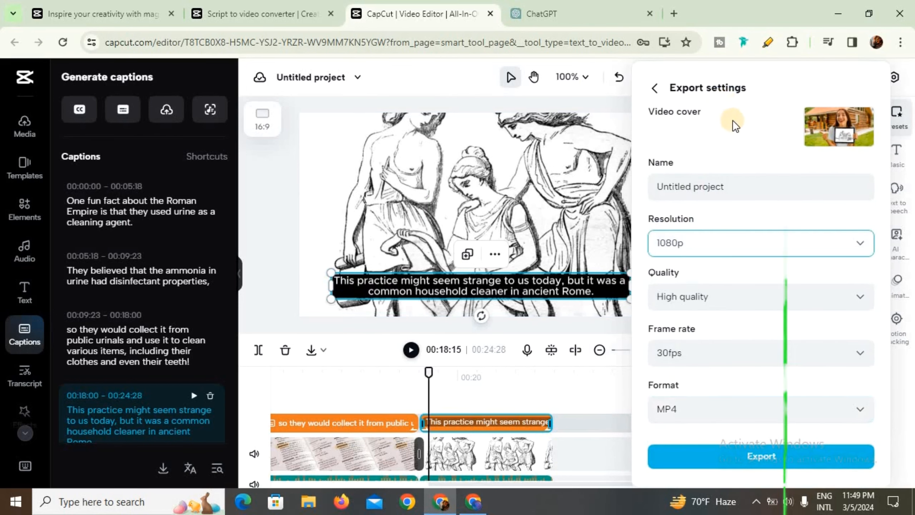
{"action": "left_click", "coordinate": [743, 188]}
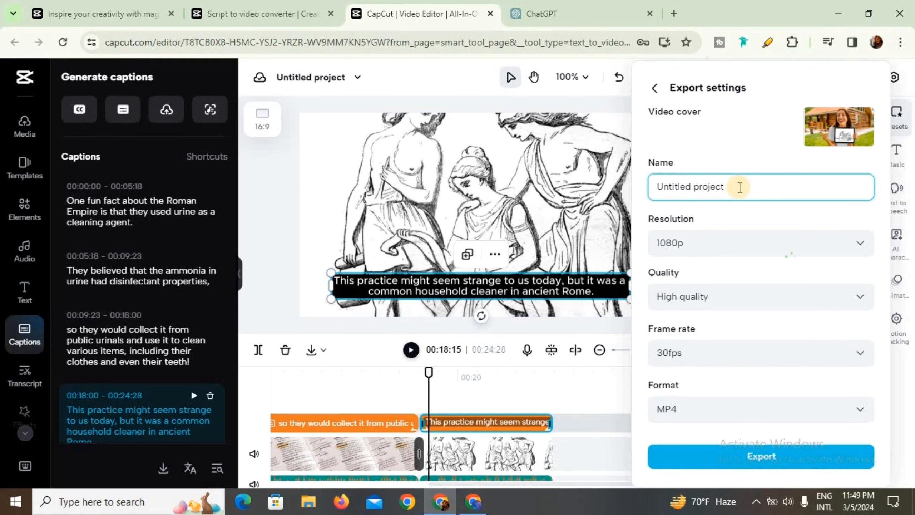
{"action": "key", "text": "BackSpace"}
{"action": "key", "text": "BackSpace"}
{"action": "key", "text": "BackSpace"}
{"action": "key", "text": "BackSpace"}
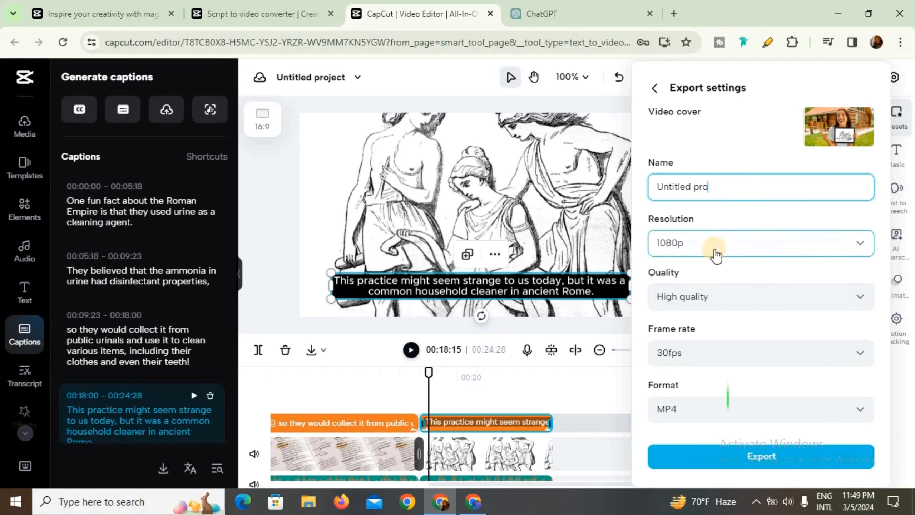
- Export the video at 1080p resolution with High quality, a 30fps frame rate and MP4 format
{"action": "left_click", "coordinate": [730, 249]}
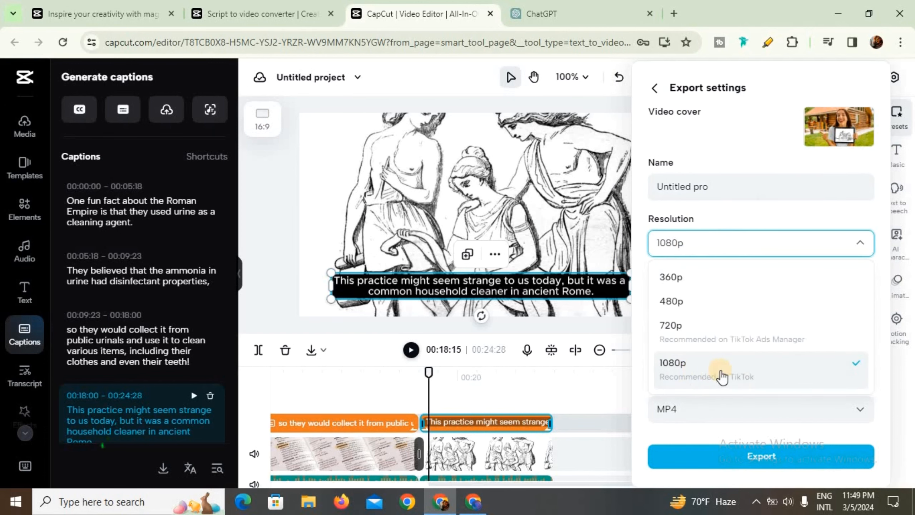
{"action": "left_click", "coordinate": [725, 375]}
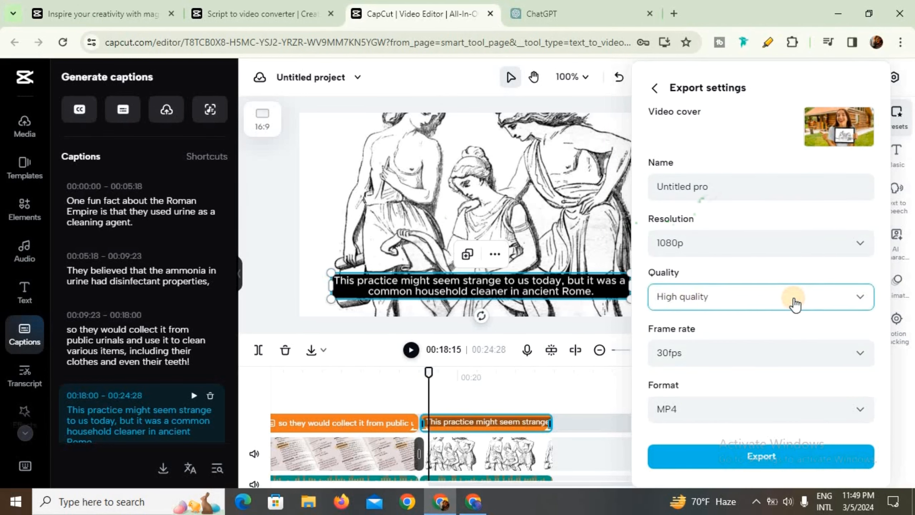
{"action": "left_click", "coordinate": [794, 302]}
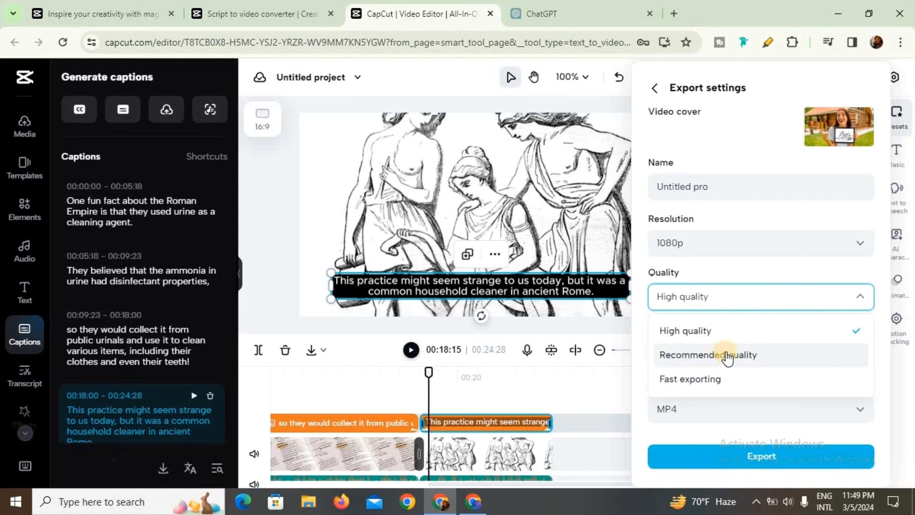
{"action": "left_click", "coordinate": [712, 331]}
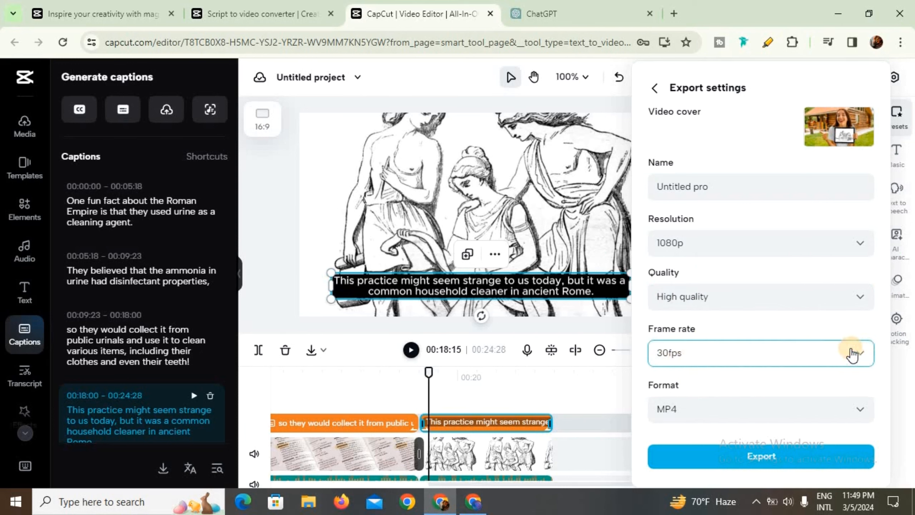
{"action": "left_click", "coordinate": [852, 355]}
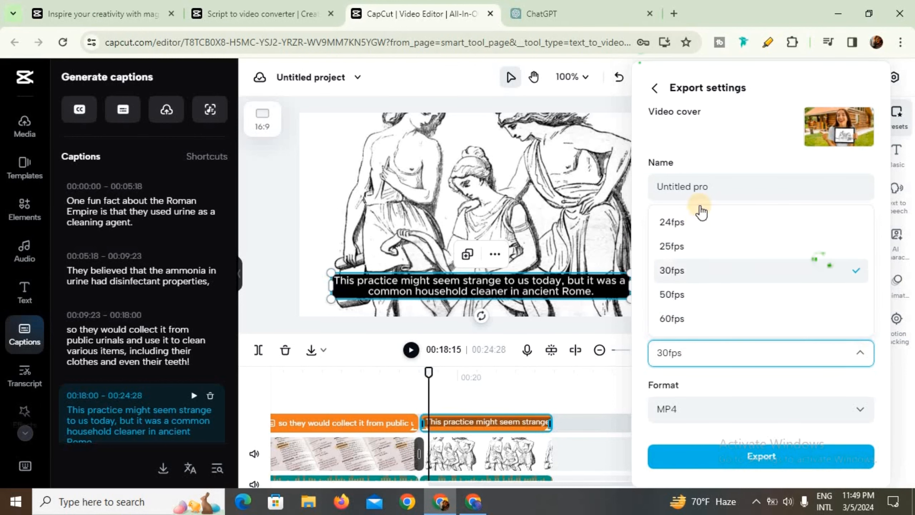
{"action": "left_click", "coordinate": [712, 272]}
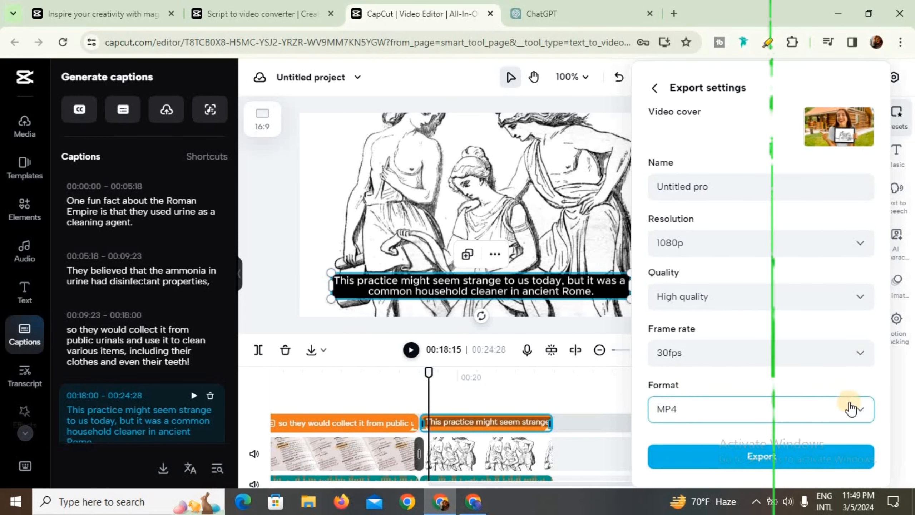
{"action": "left_click", "coordinate": [863, 410]}
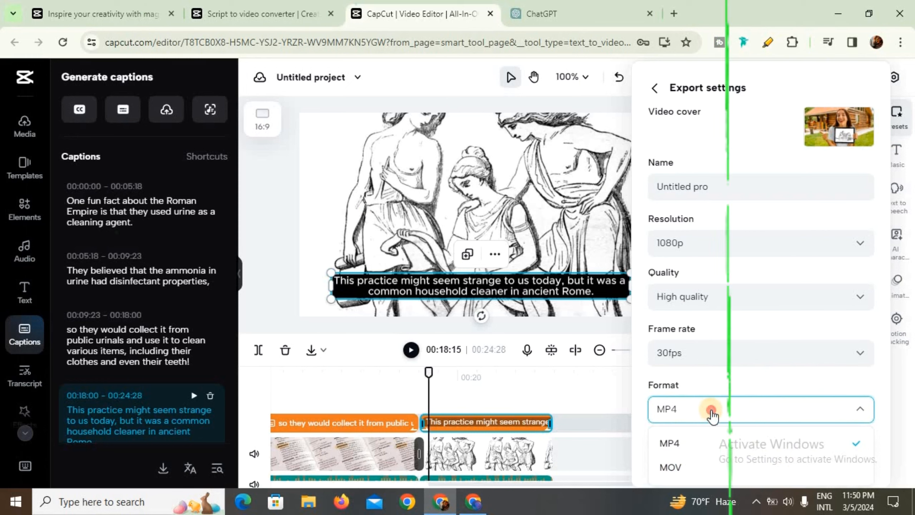
{"action": "left_click", "coordinate": [716, 415]}
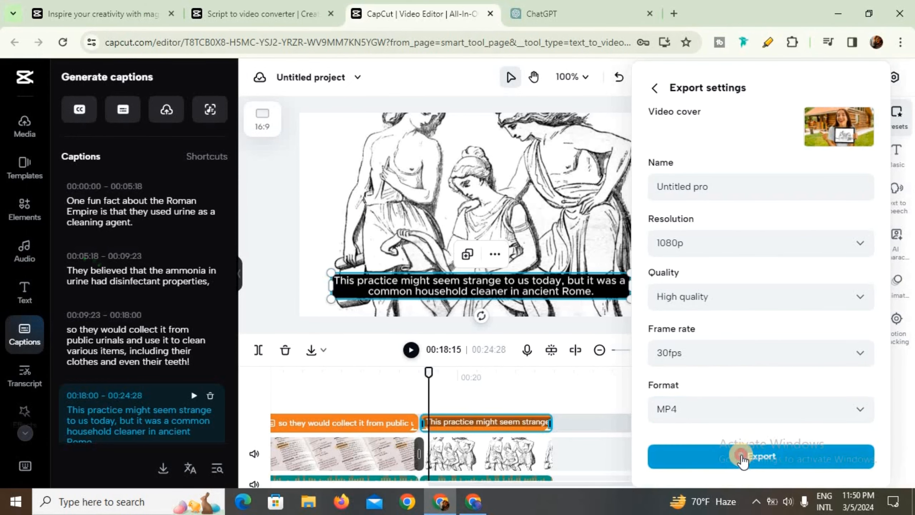
{"action": "left_click", "coordinate": [742, 459]}
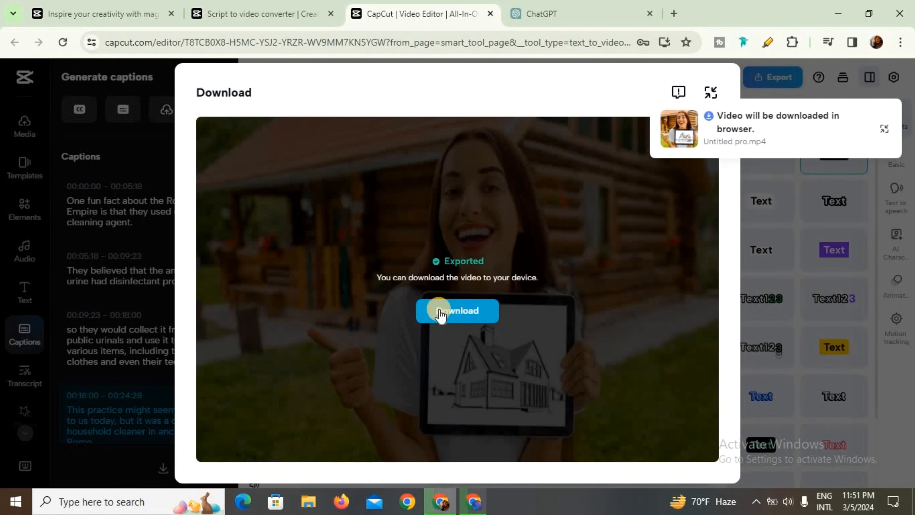
- Download the exported video and open the newest copy, Untitled pro (1).mp4, from the Downloads folder in Media Player
{"action": "left_click", "coordinate": [475, 312]}
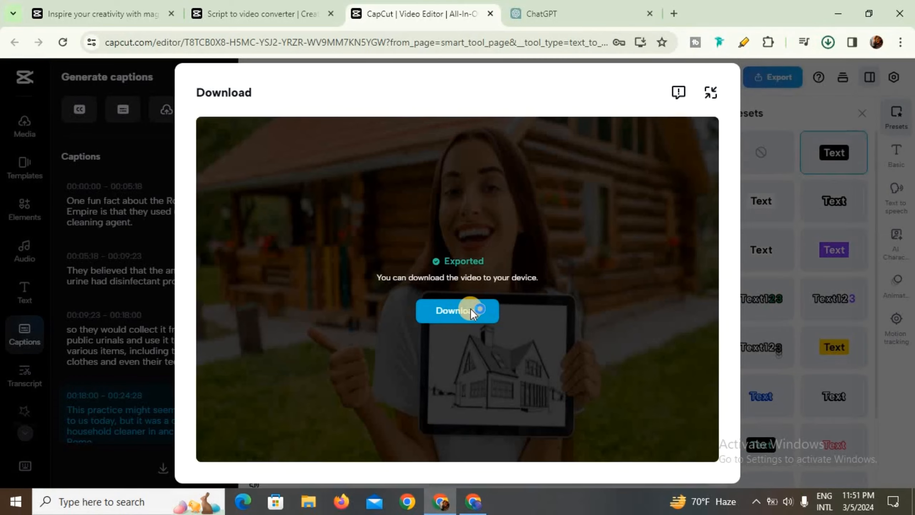
{"action": "left_click", "coordinate": [472, 311]}
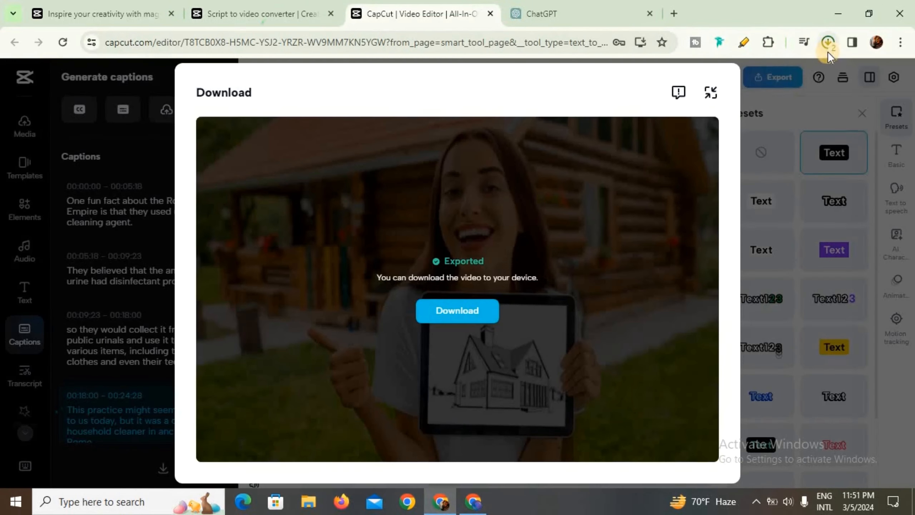
{"action": "left_click", "coordinate": [829, 43]}
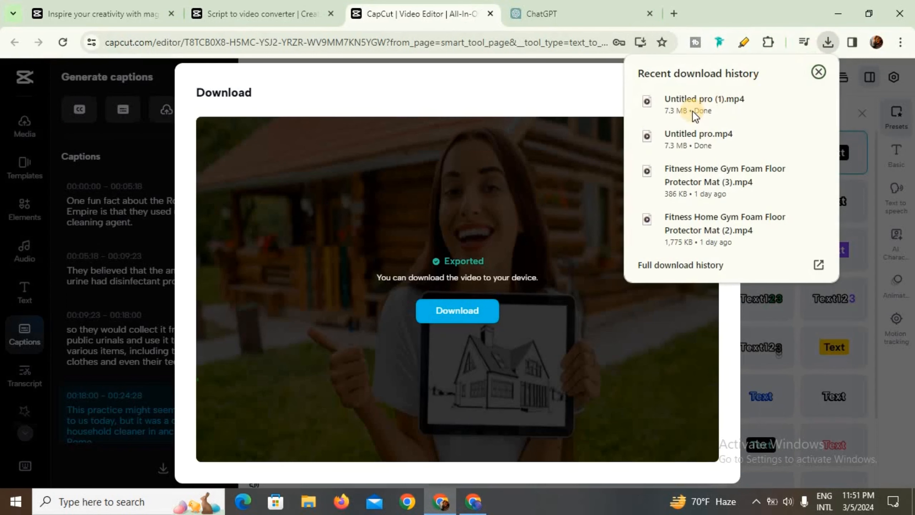
{"action": "left_click", "coordinate": [790, 102]}
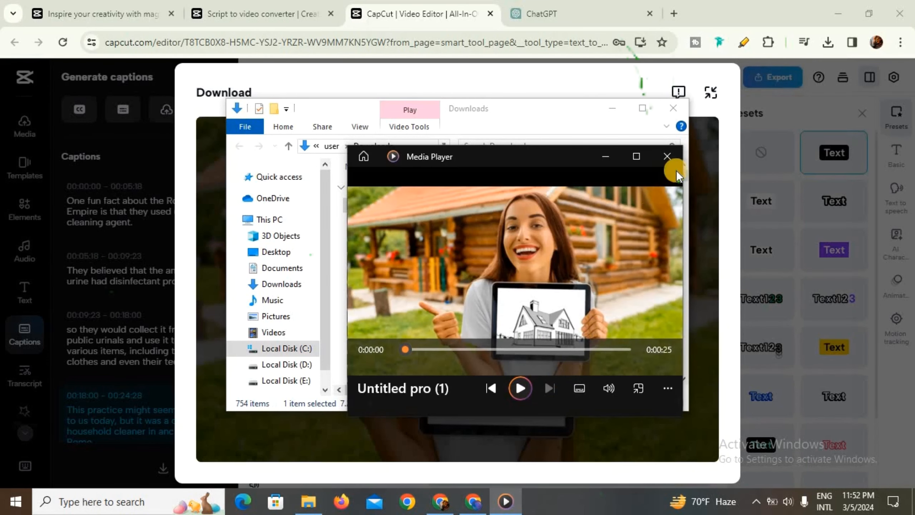
- Close the media player, the Downloads folder window and the video editor tab, and clear the text selection in the ChatGPT conversation
{"action": "left_click", "coordinate": [667, 157]}
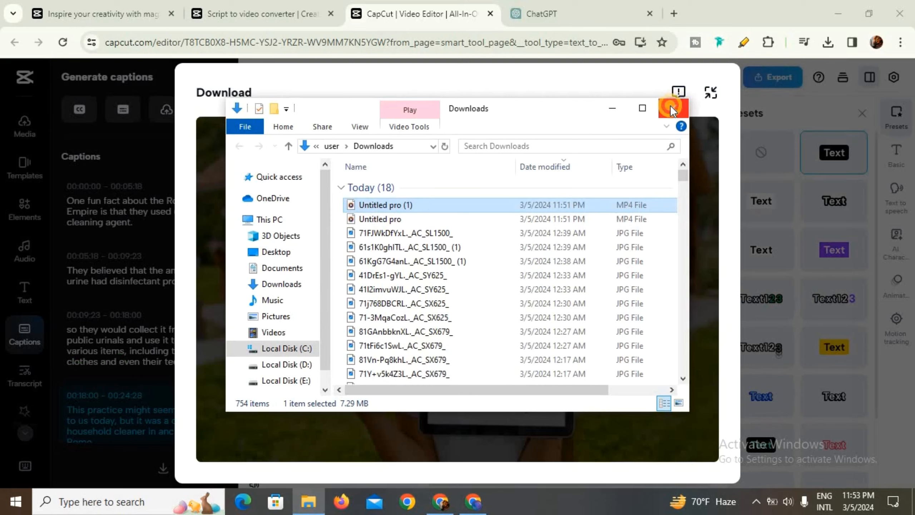
{"action": "left_click", "coordinate": [671, 105]}
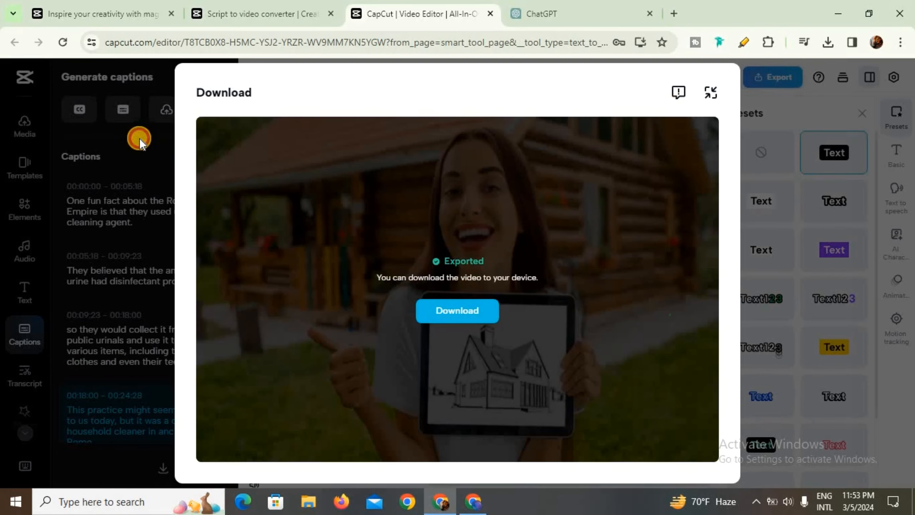
{"action": "left_click", "coordinate": [490, 15]}
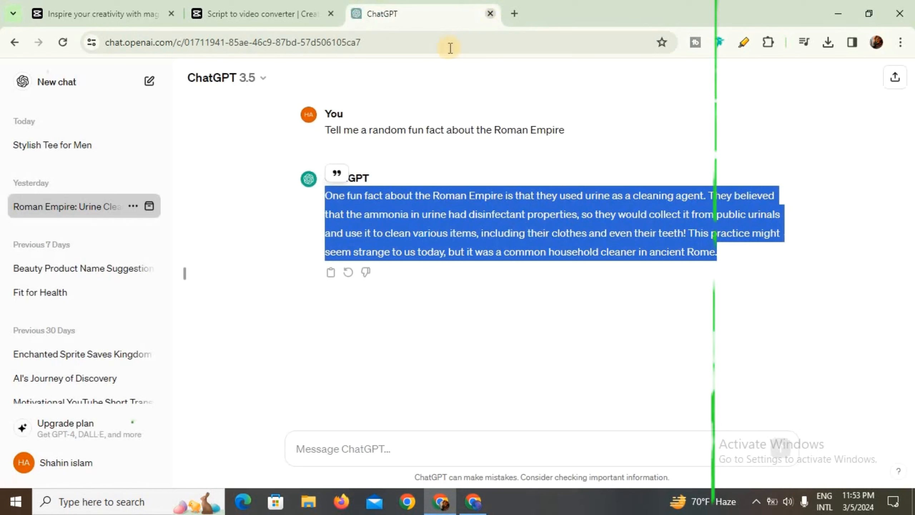
{"action": "left_click", "coordinate": [458, 75]}
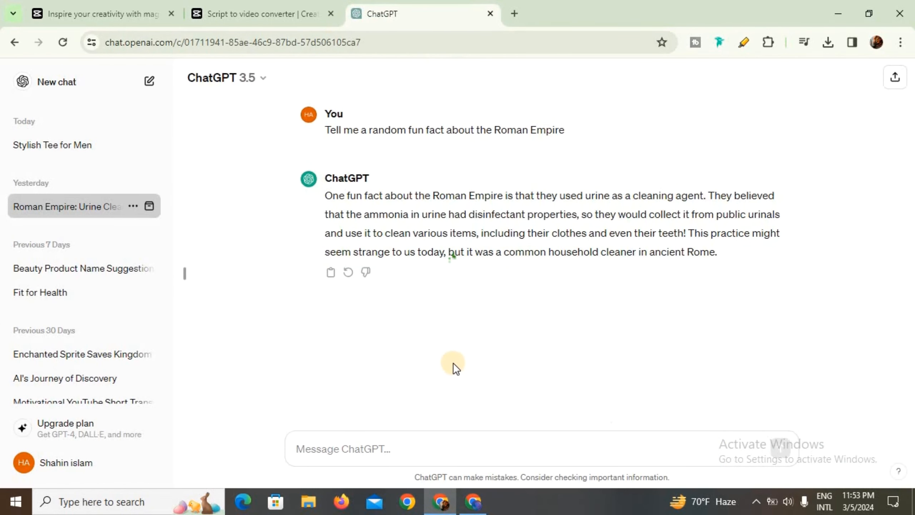